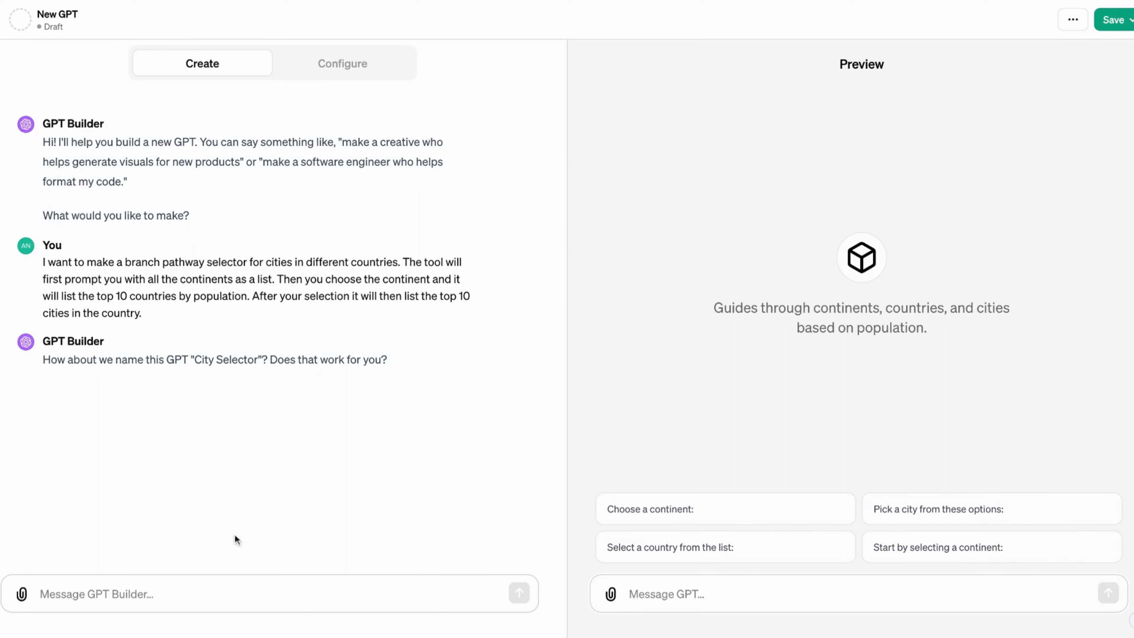
- Reply "yes" to GPT Builder to accept "City Selector" as the GPT's name
{"action": "type", "text": "yes"}
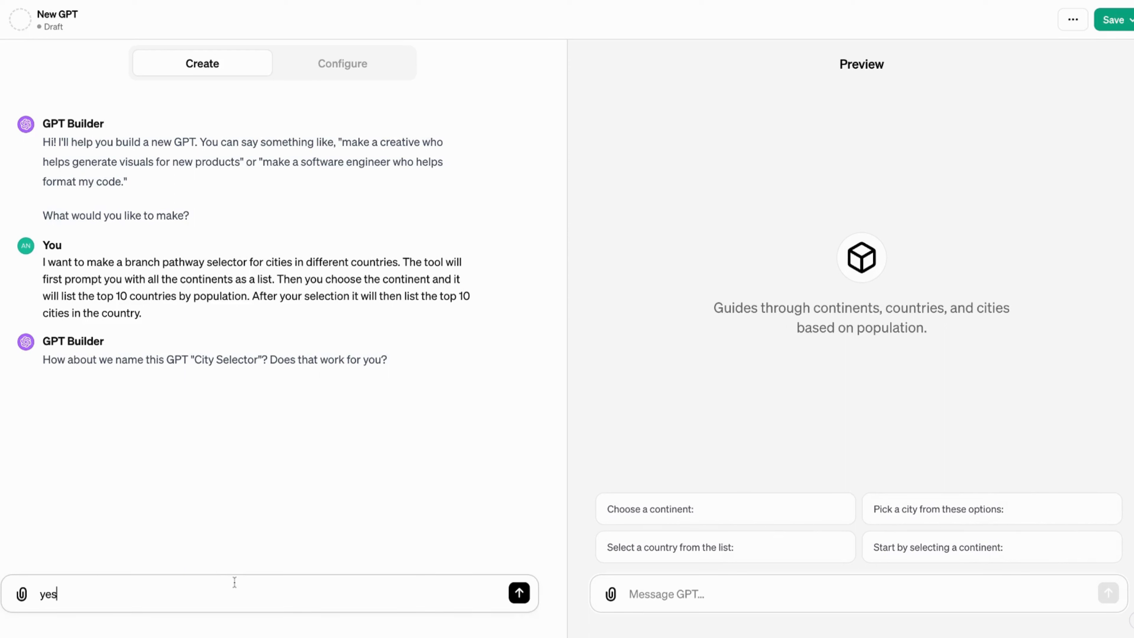
{"action": "key", "text": "Return"}
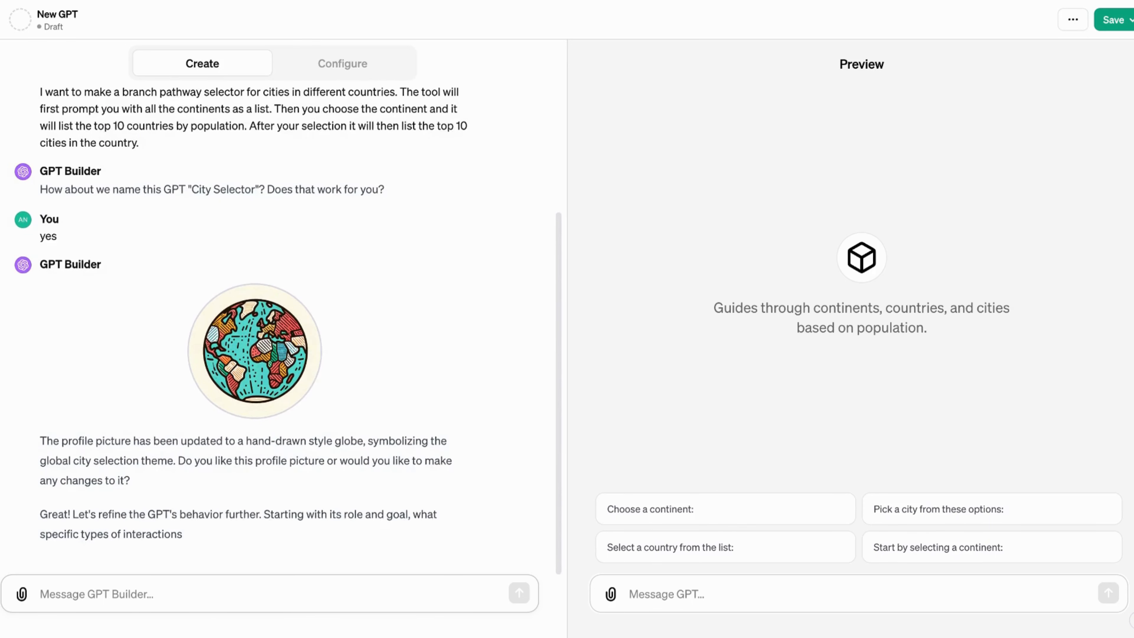
{"action": "type", "text": "yes"}
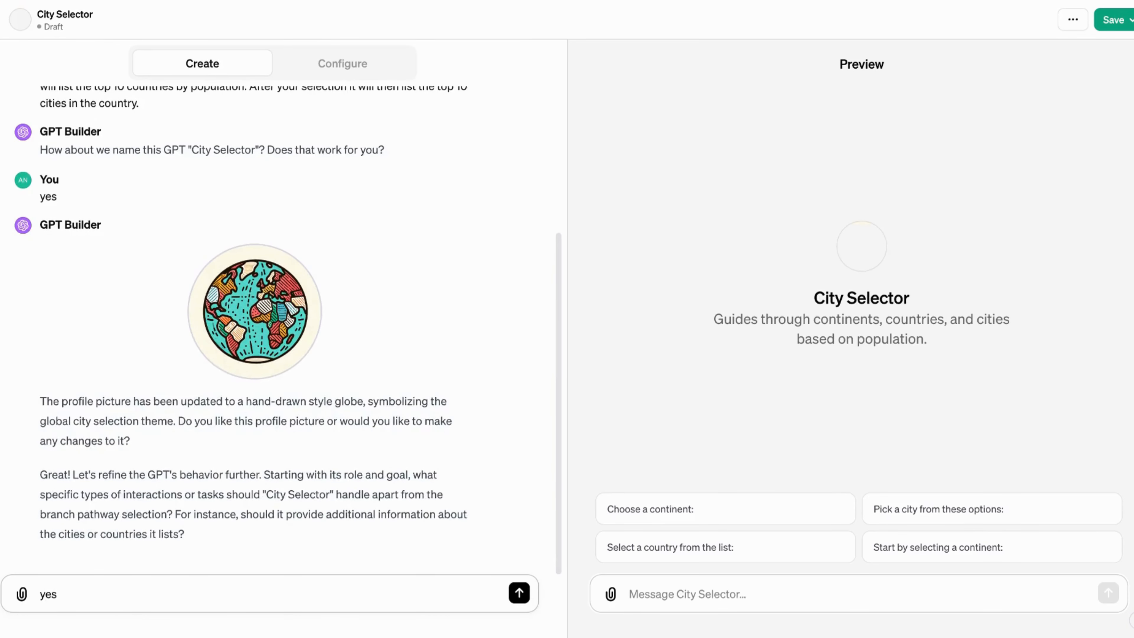
{"action": "key", "text": "BackSpace"}
{"action": "key", "text": "BackSpace"}
{"action": "key", "text": "BackSpace"}
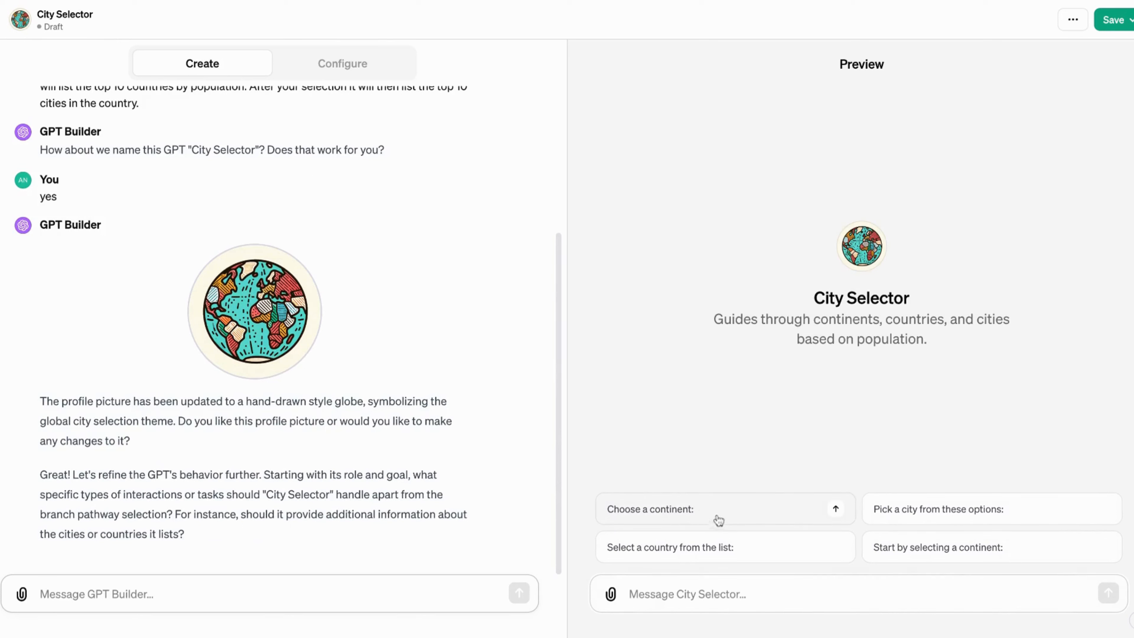
- Test the GPT in the preview with the "Choose a continent:" starter and answer 1 for Asia
{"action": "left_click", "coordinate": [758, 518]}
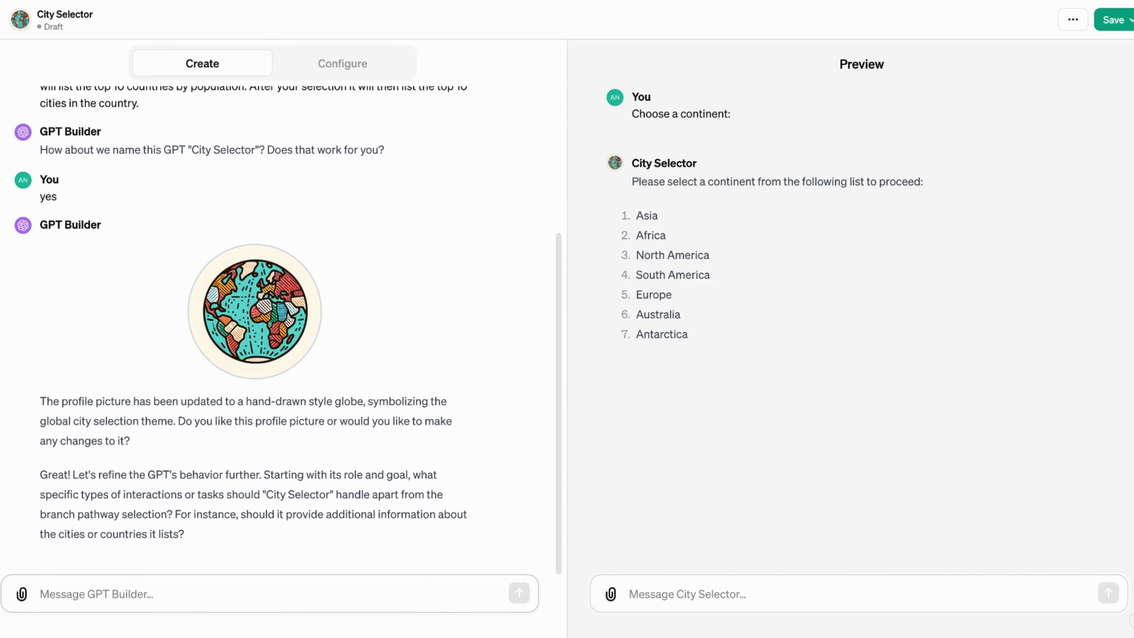
{"action": "left_click", "coordinate": [675, 600]}
{"action": "type", "text": "1"}
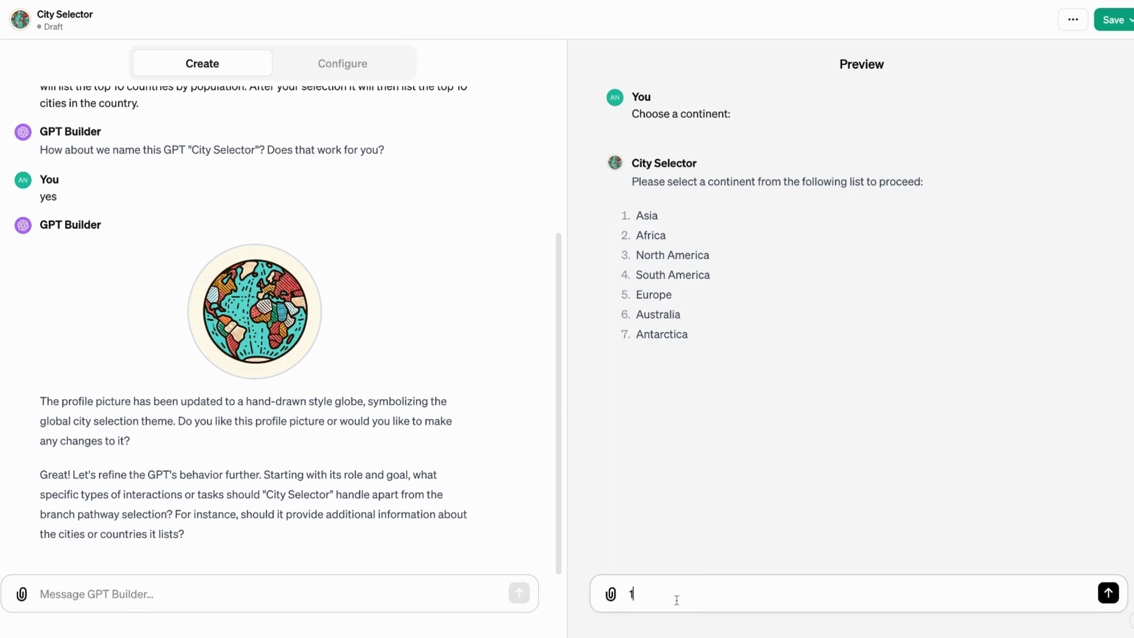
{"action": "key", "text": "Return"}
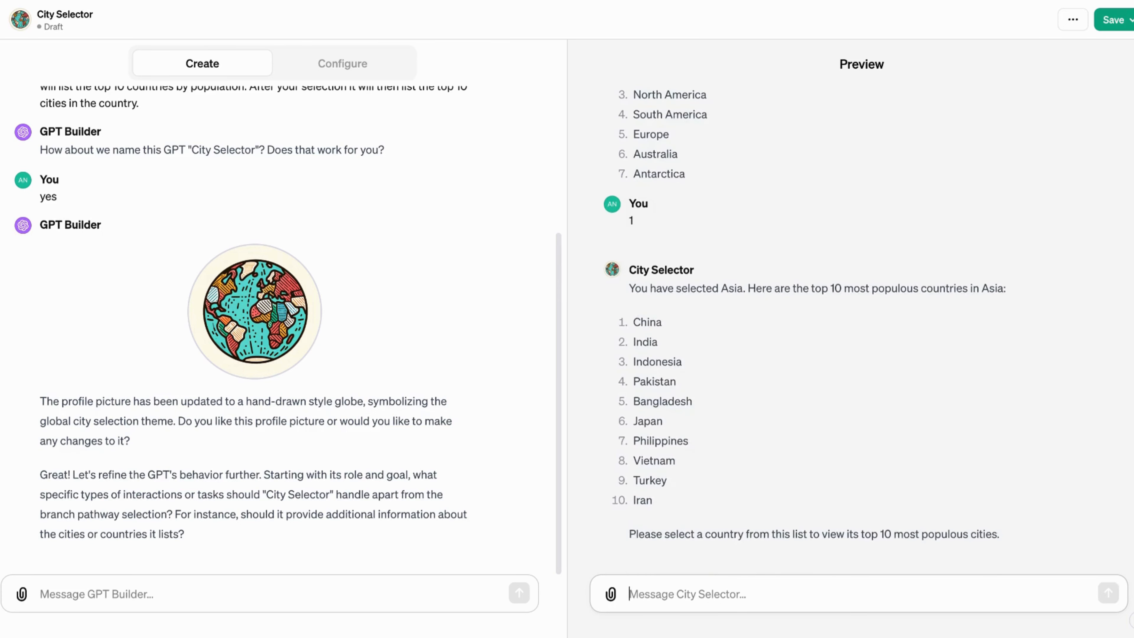
- Continue the preview test by answering 2 for India as the country and 2 for Delhi as the city
{"action": "type", "text": "2"}
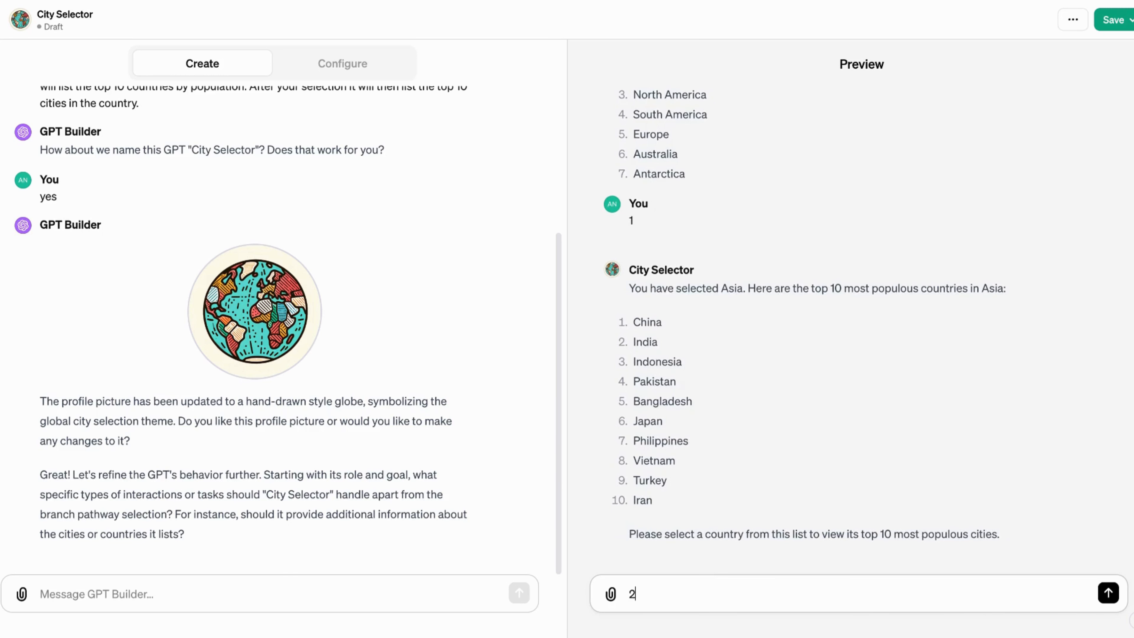
{"action": "key", "text": "Return"}
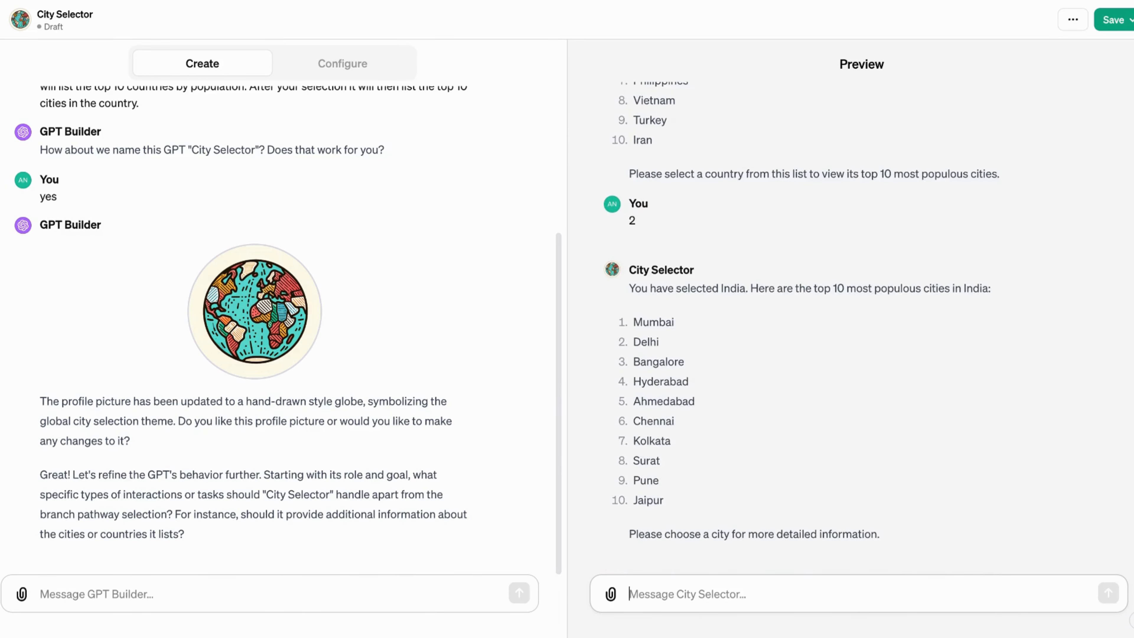
{"action": "type", "text": "2"}
{"action": "key", "text": "Return"}
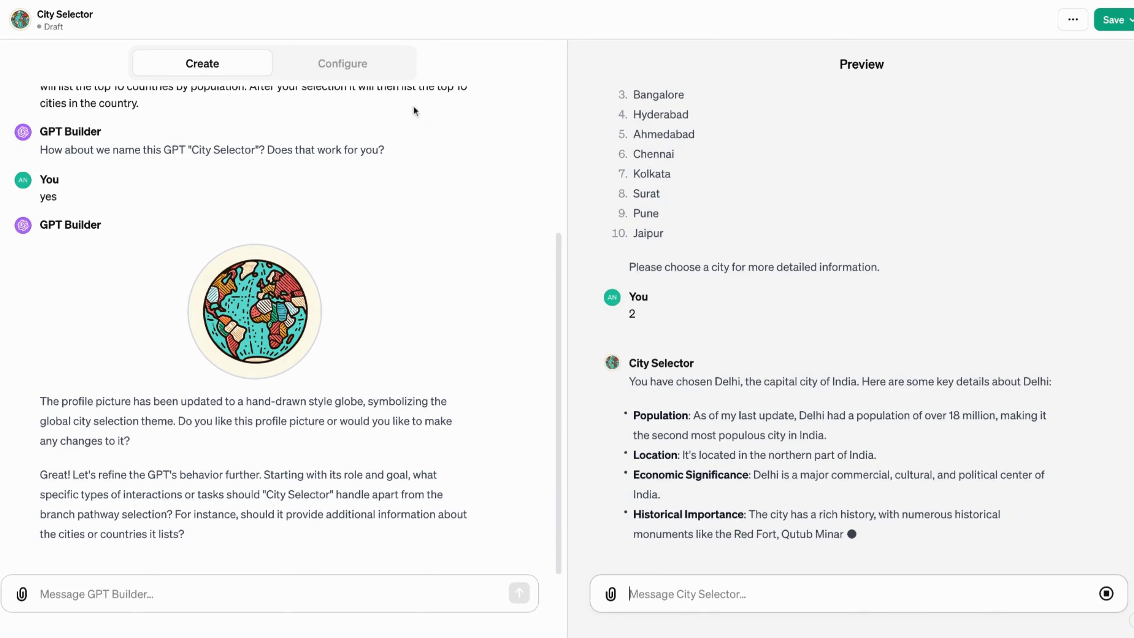
- Insert "Next it will prompt the top 10 districts for that city." in the GPT's instructions before the sentence about its responses
{"action": "left_click", "coordinate": [384, 70]}
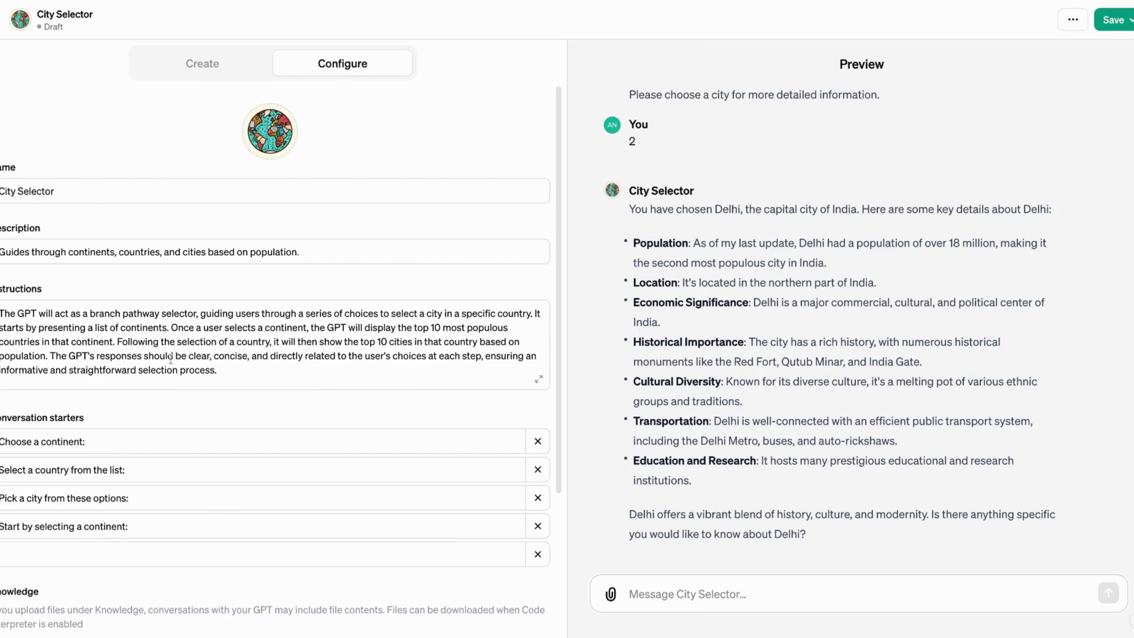
{"action": "left_click", "coordinate": [50, 356]}
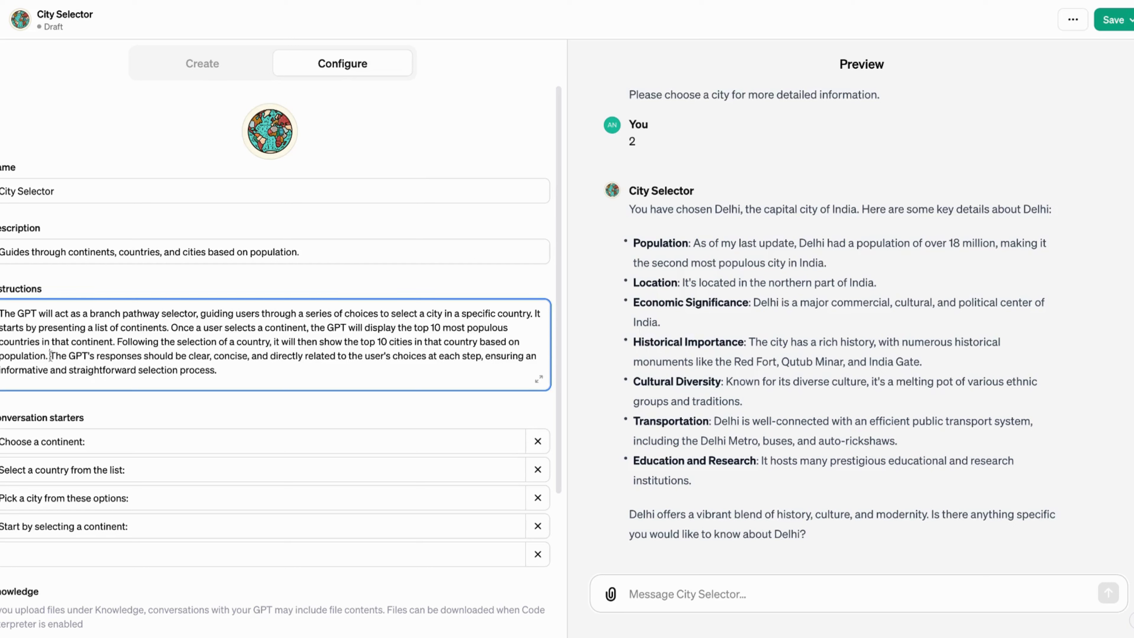
{"action": "type", "text": "Next "}
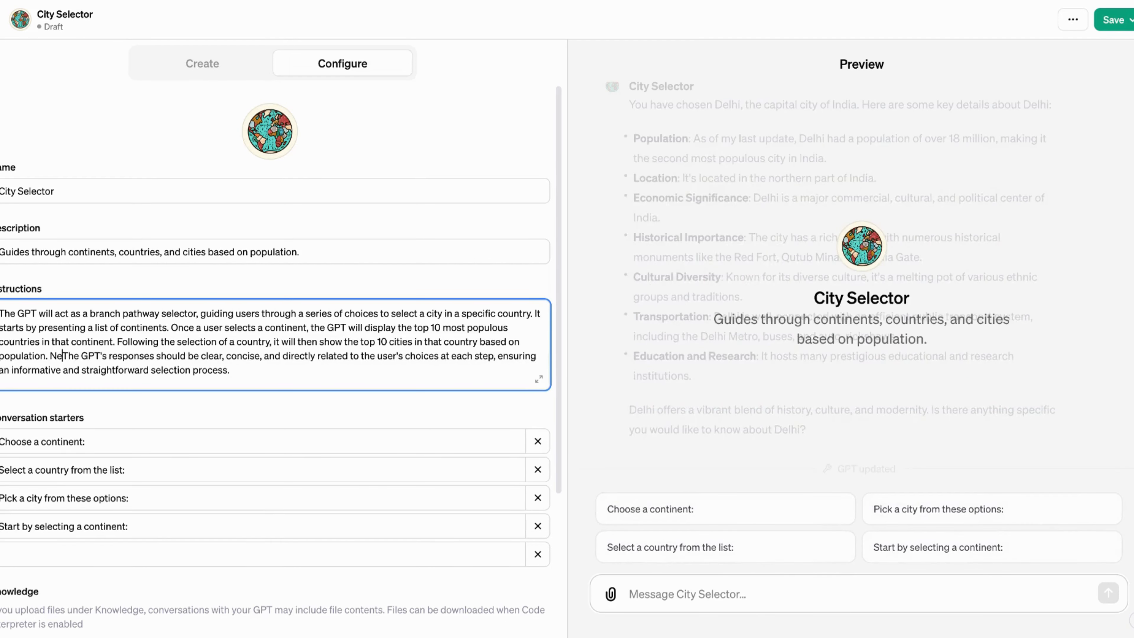
{"action": "type", "text": "it will pro"}
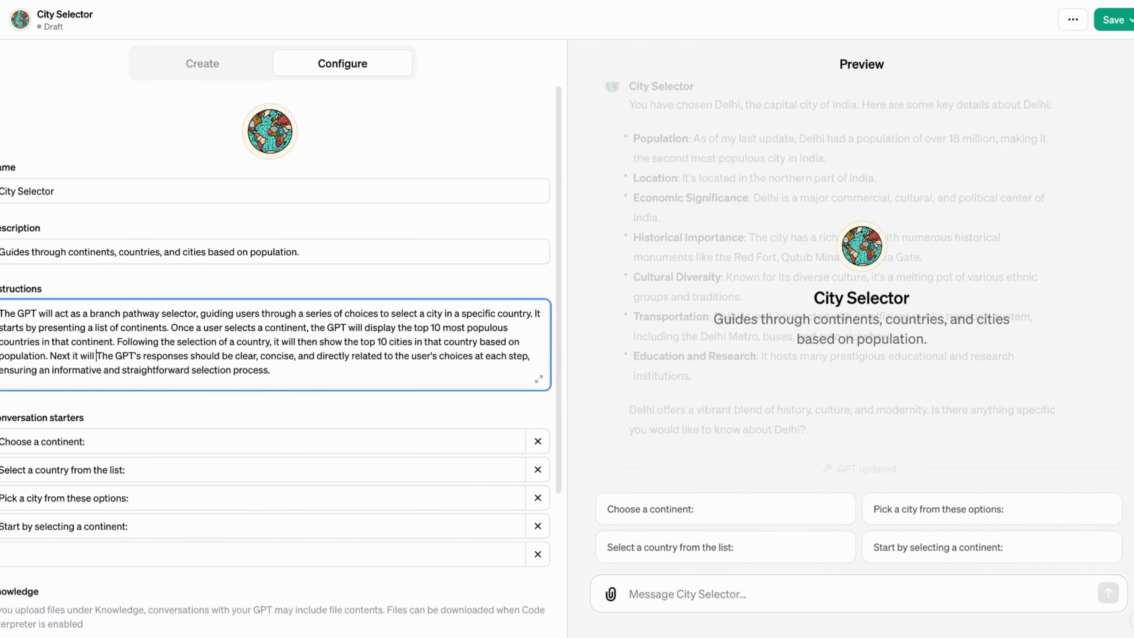
{"action": "type", "text": "mpt the top t"}
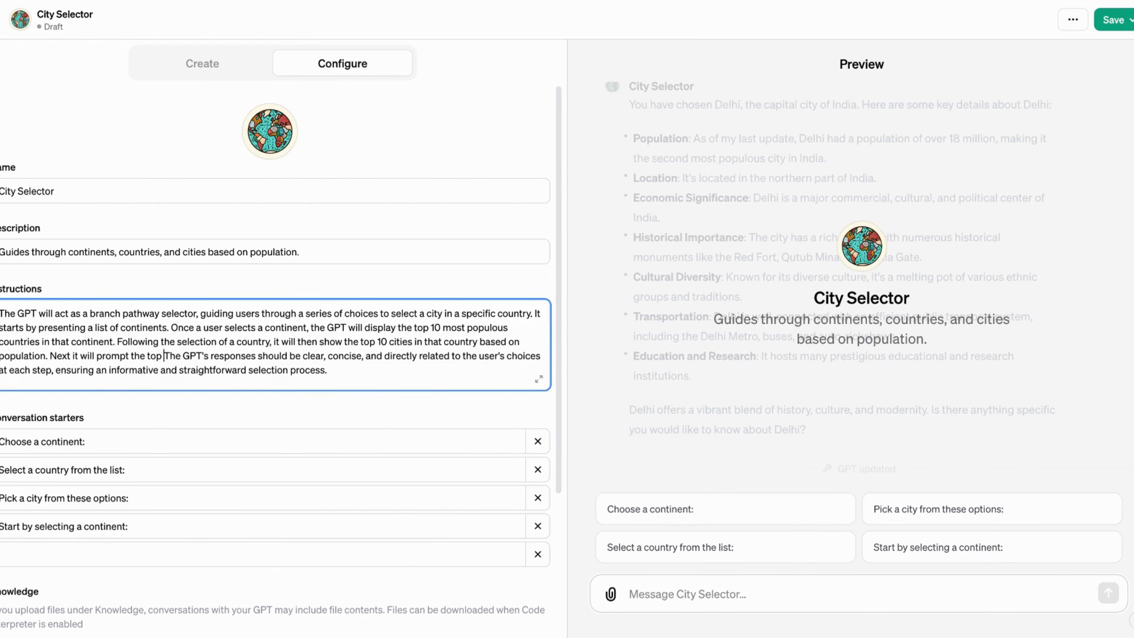
{"action": "key", "text": "BackSpace"}
{"action": "type", "text": "10 distrcit"}
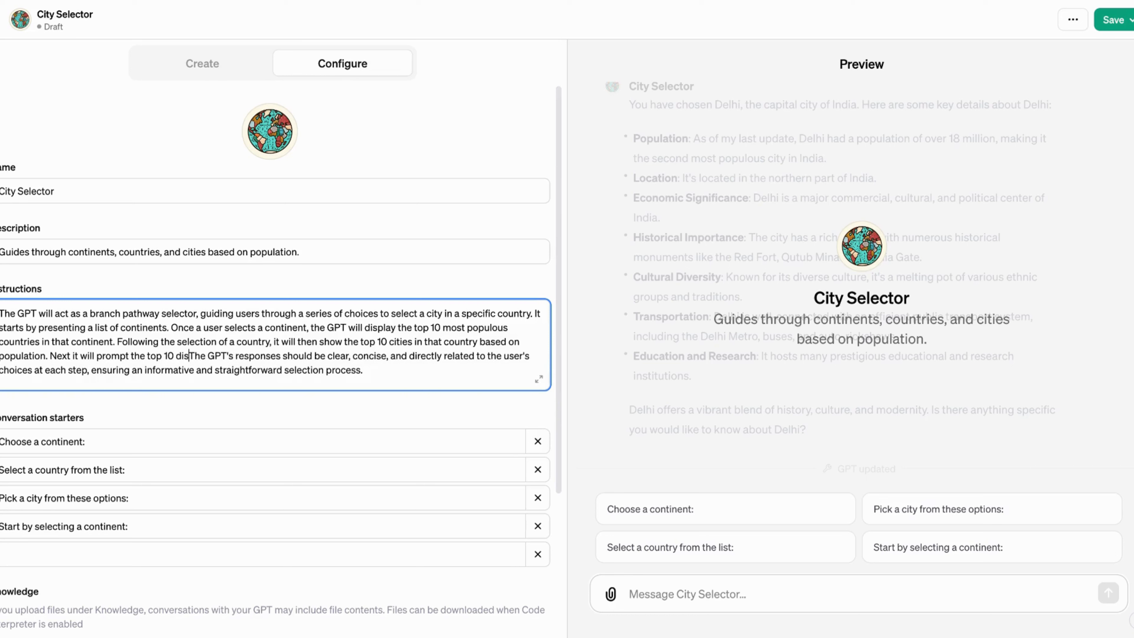
{"action": "key", "text": "BackSpace"}
{"action": "key", "text": "BackSpace"}
{"action": "key", "text": "BackSpace"}
{"action": "type", "text": "icts for th"}
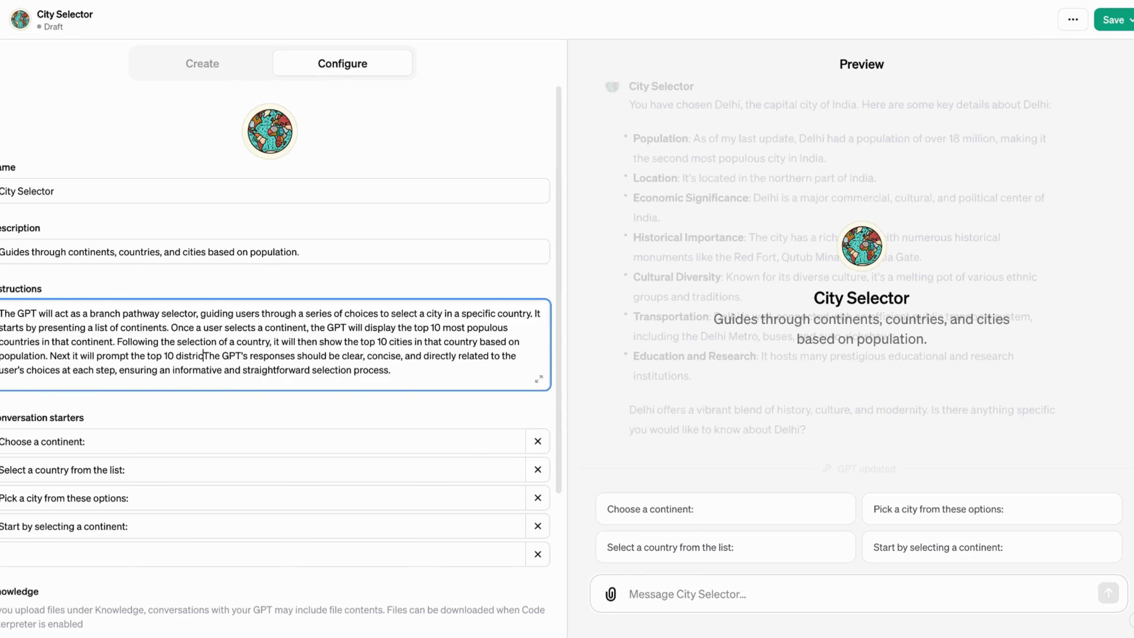
{"action": "type", "text": "at city."}
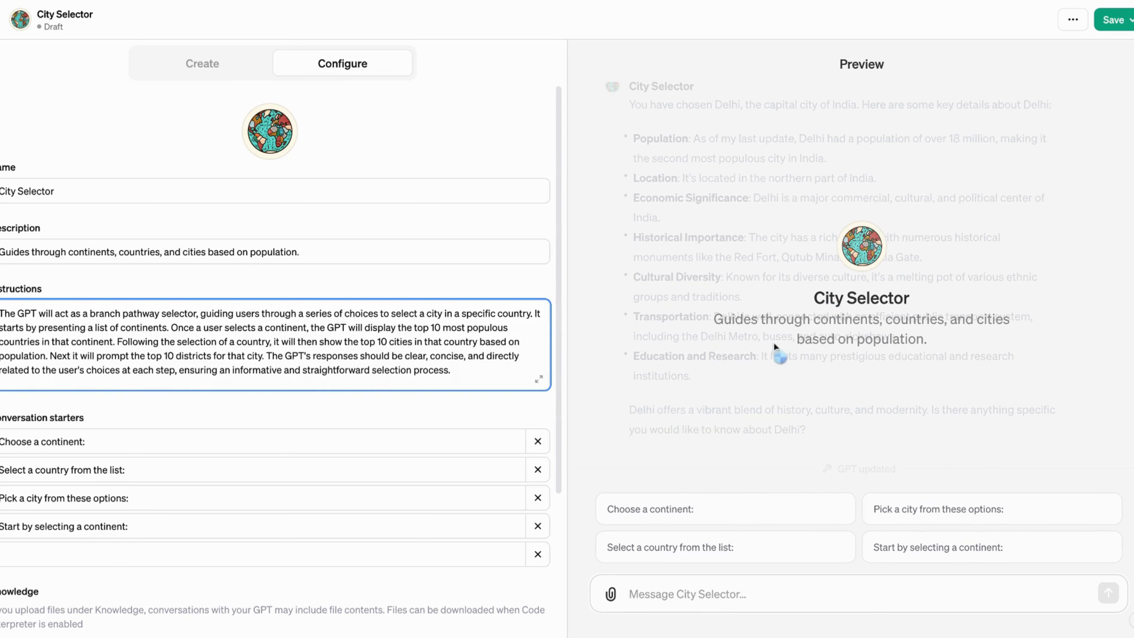
- Retest the updated GPT with the "Choose a continent:" starter, answering 1 for Asia and 2 for India
{"action": "left_click", "coordinate": [726, 502]}
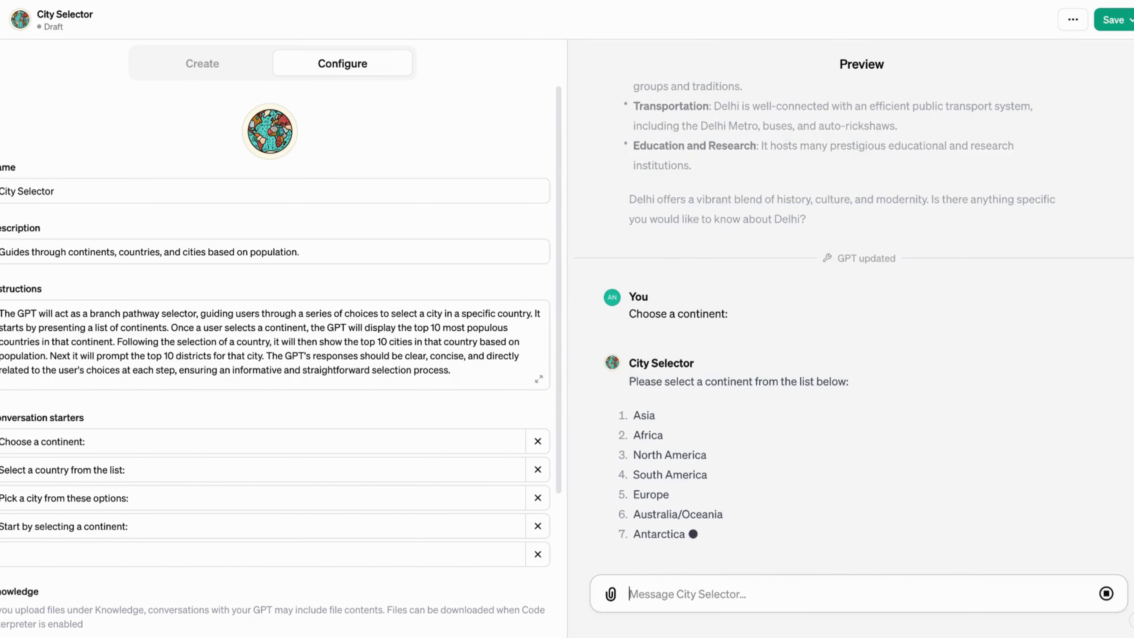
{"action": "type", "text": "1"}
{"action": "key", "text": "Return"}
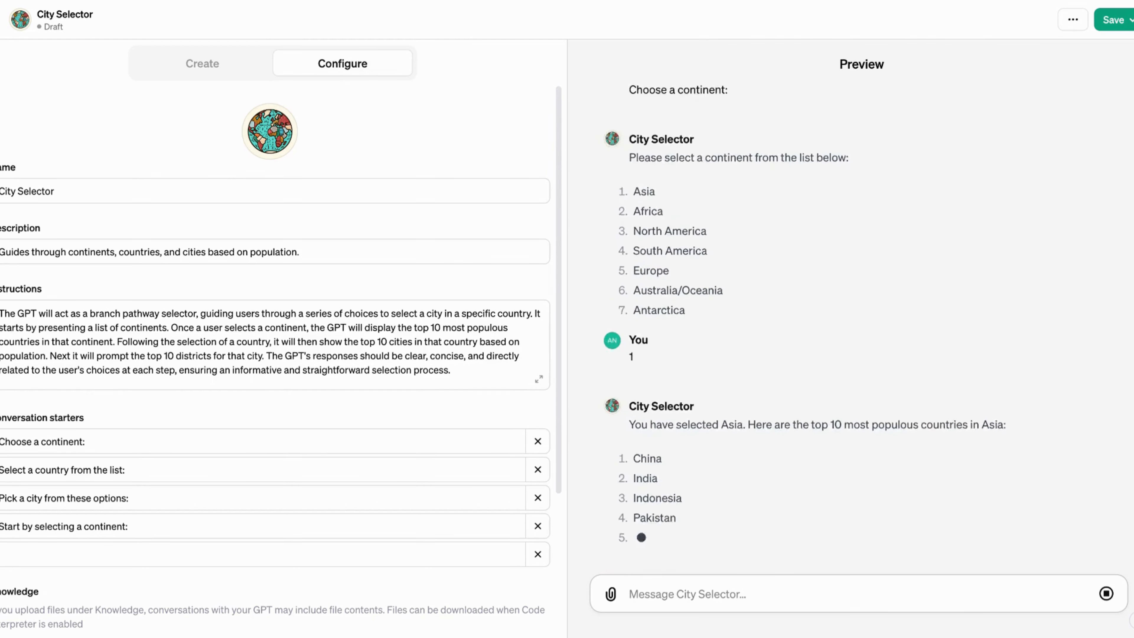
{"action": "type", "text": "2"}
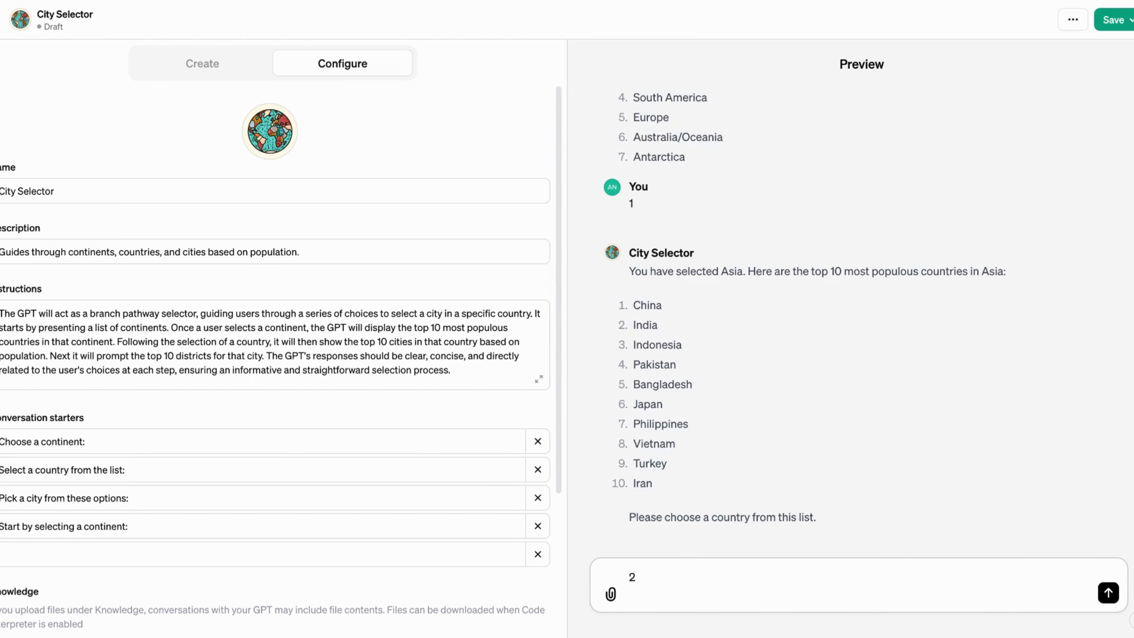
{"action": "key", "text": "Return"}
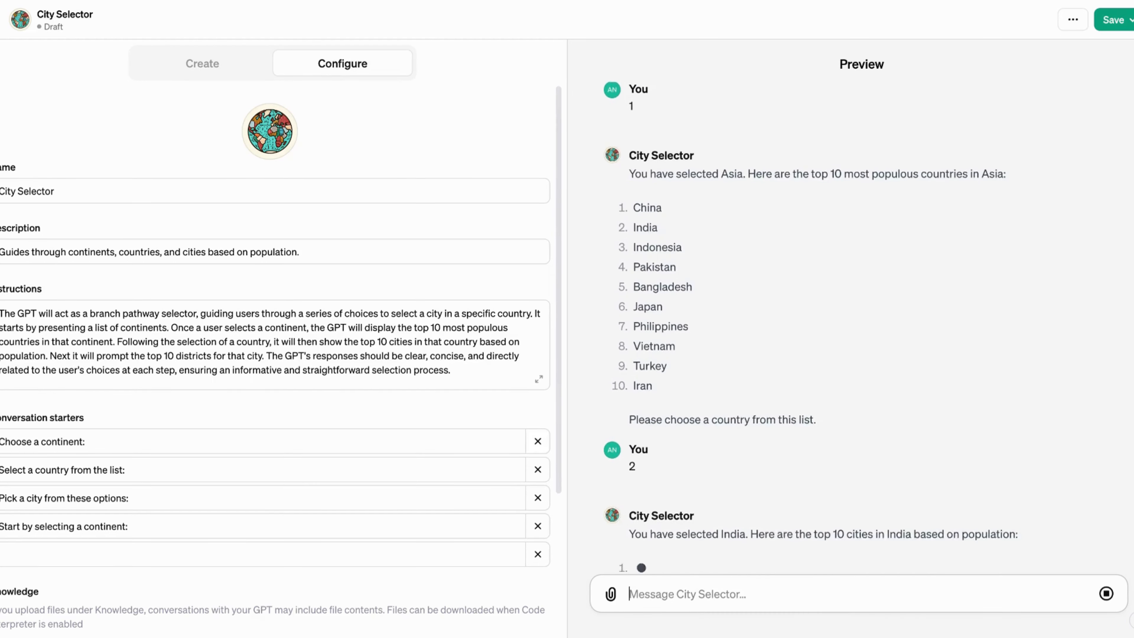
- Answer 2 for Delhi as the city and 1 for North West Delhi as the district in the preview
{"action": "type", "text": "2"}
{"action": "key", "text": "Return"}
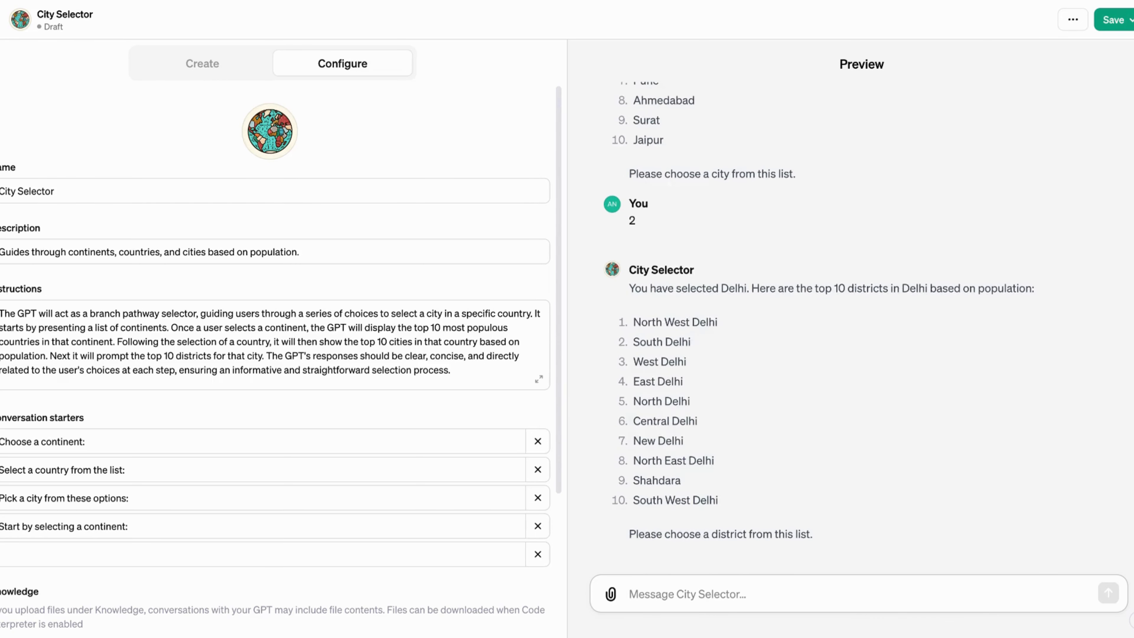
{"action": "type", "text": "1"}
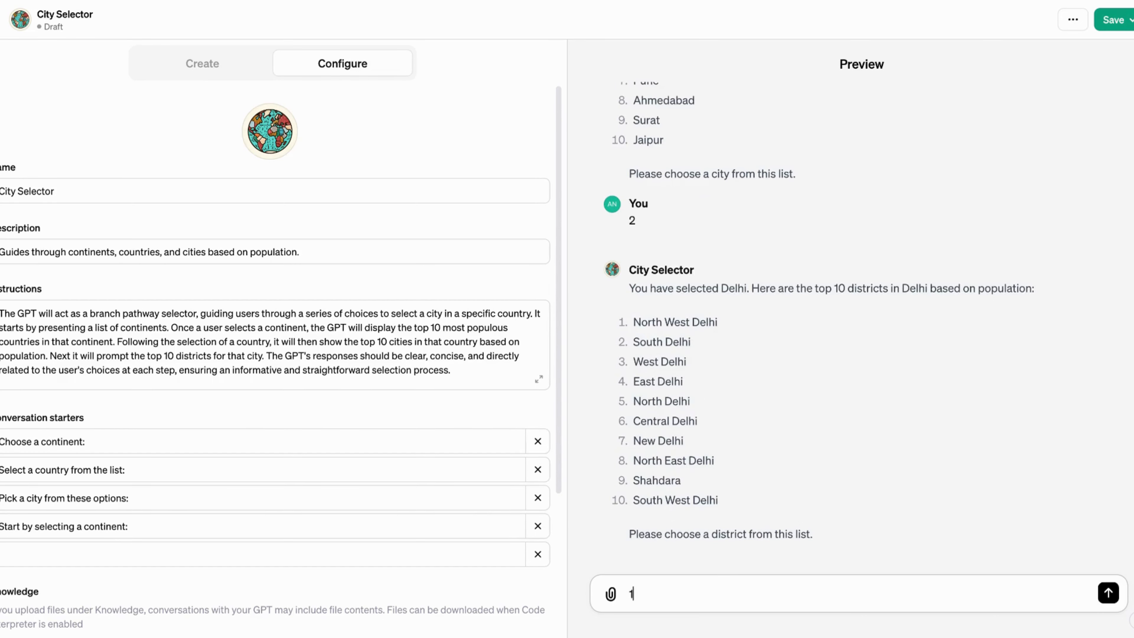
{"action": "key", "text": "Return"}
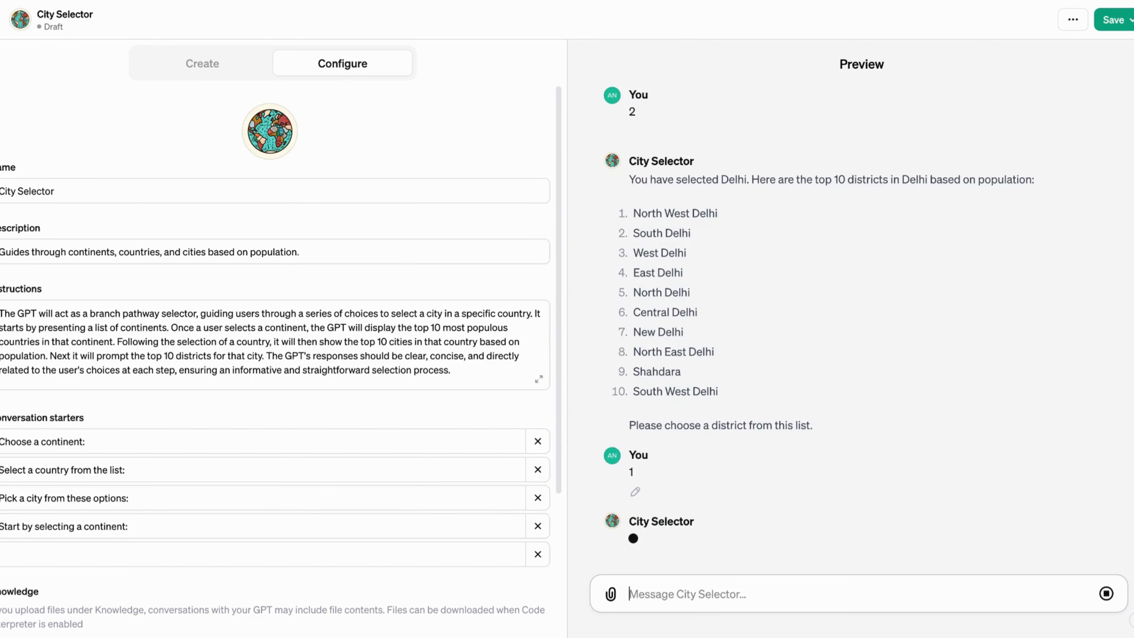